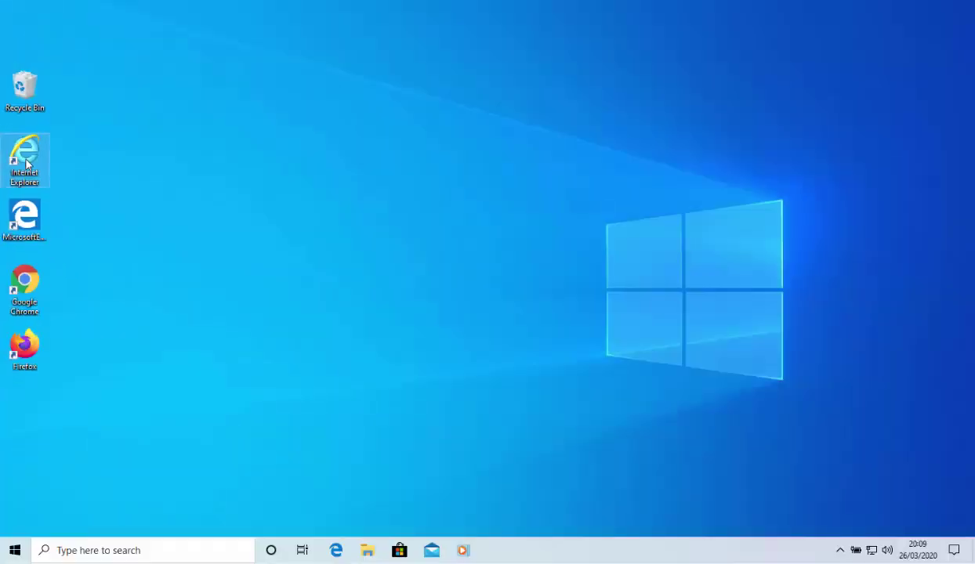
# Launch Internet Explorer on its Google home page and select the current address
pyautogui.doubleClick(216, 262)
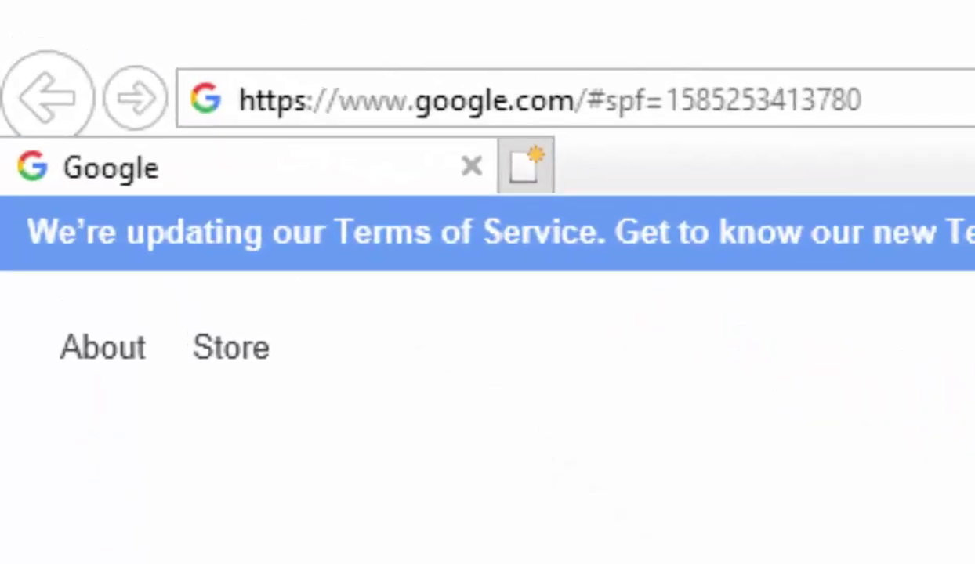
pyautogui.click(870, 102)
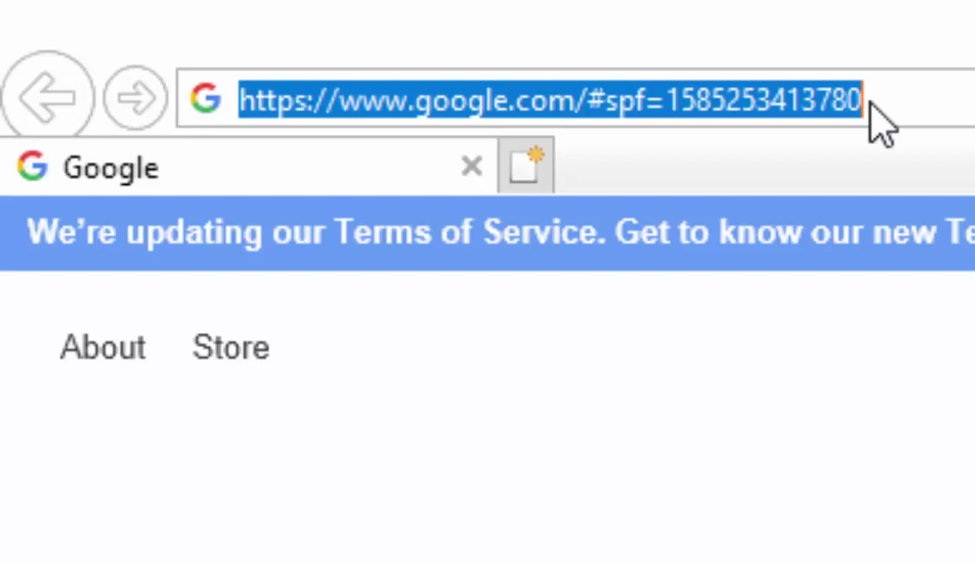
# Load skype.com and request Get Skype for Windows (Skype-8.58.0.93.exe, 66.7 MB)
pyautogui.press('BackSpace')
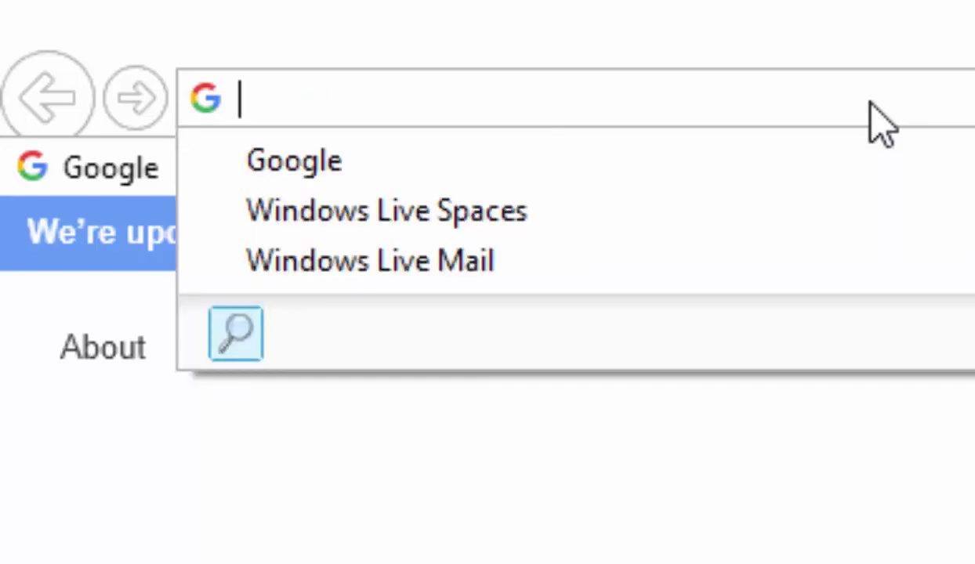
pyautogui.write('sky')
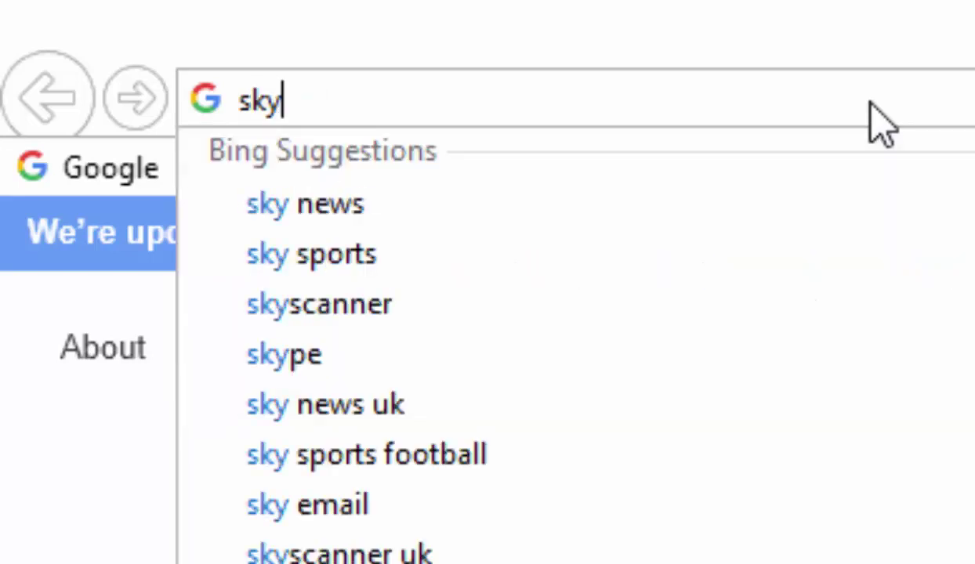
pyautogui.write('pe.com')
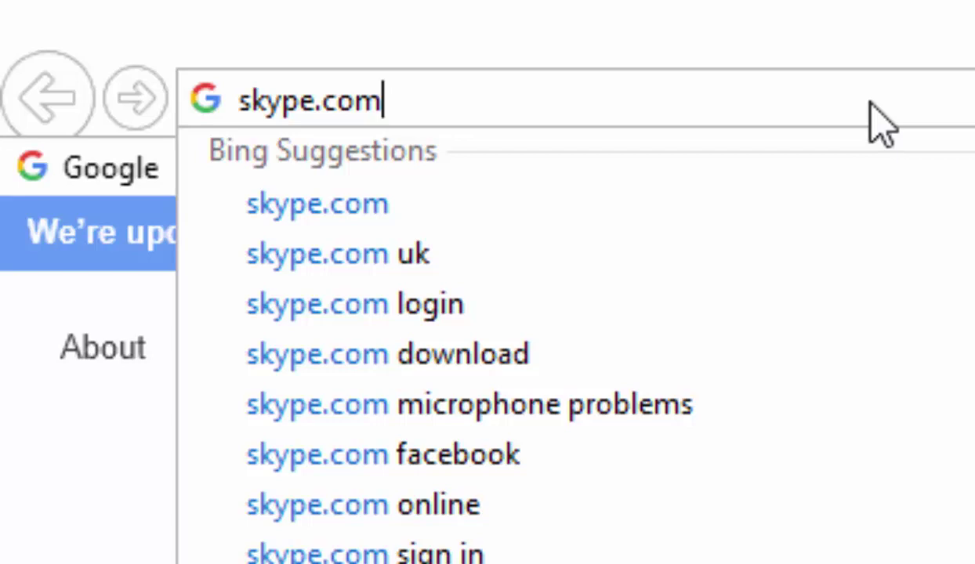
pyautogui.press('Return')
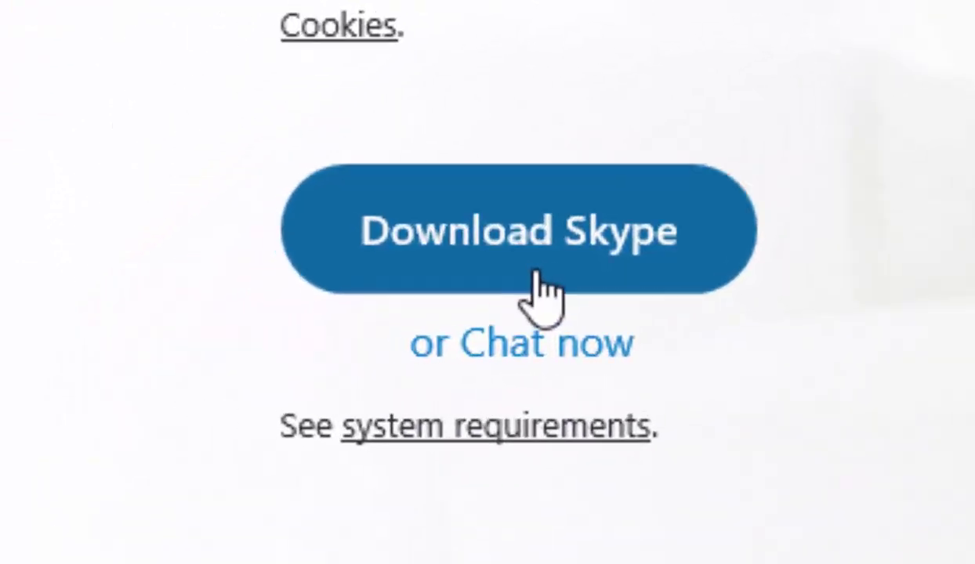
pyautogui.click(133, 346)
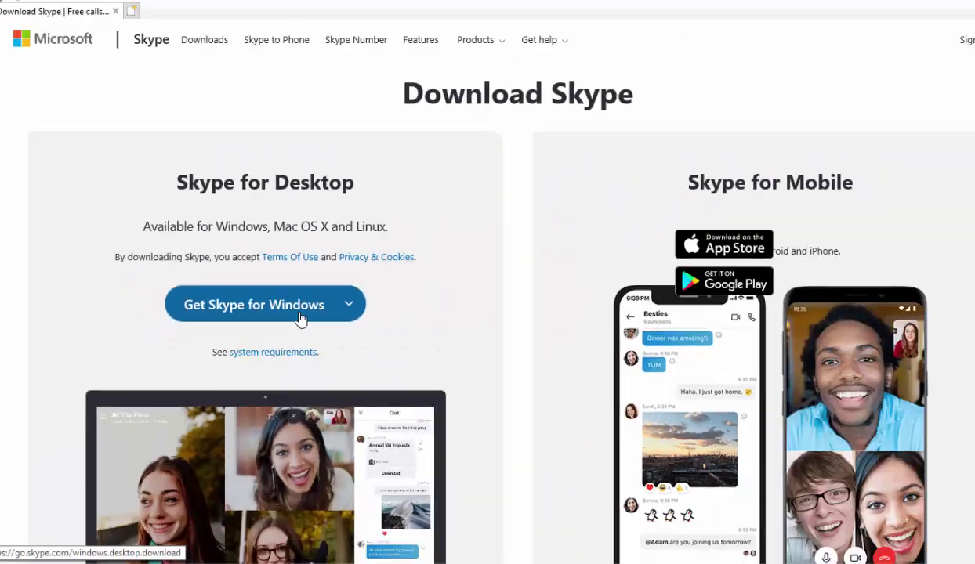
pyautogui.click(493, 328)
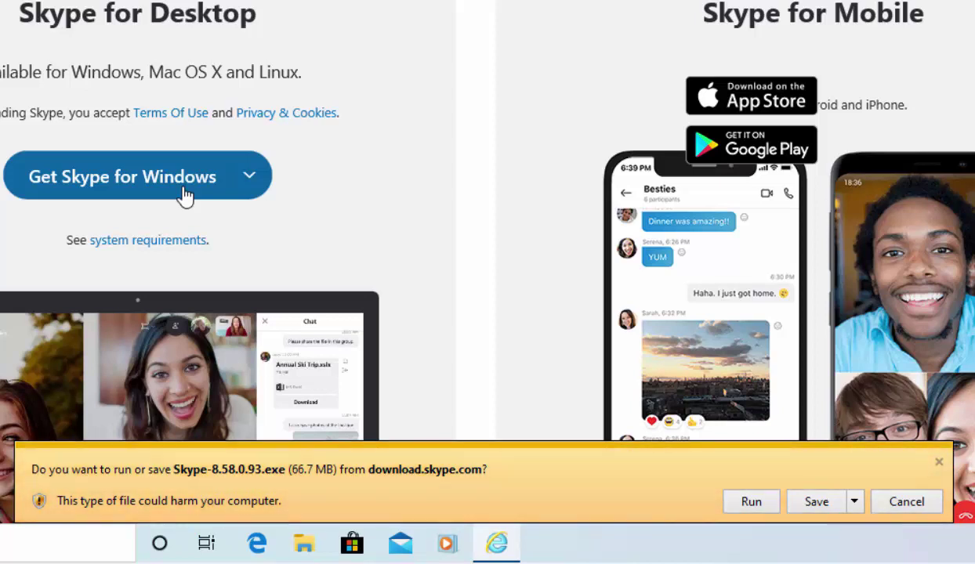
# Save Skype-8.58.0.93.exe in Internet Explorer and run it after download completes
pyautogui.click(836, 509)
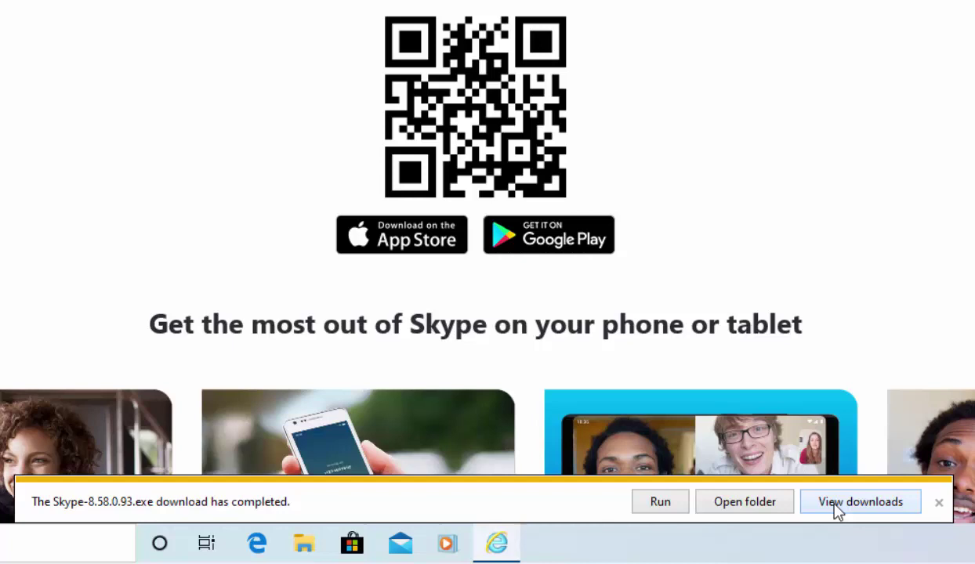
pyautogui.click(660, 502)
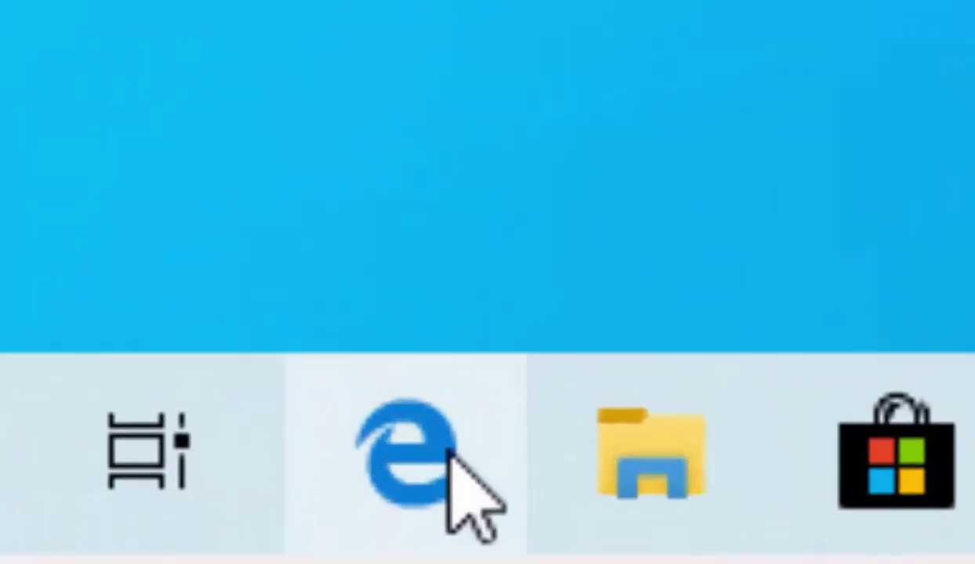
# In Edge, load skype.com and request Get Skype for Windows (66.8 MB installer)
pyautogui.click(337, 550)
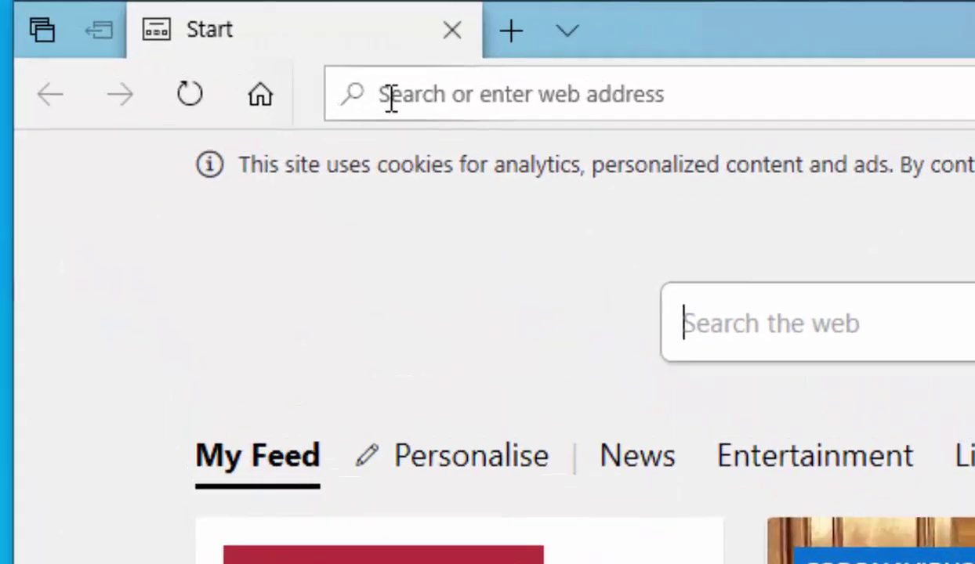
pyautogui.click(144, 35)
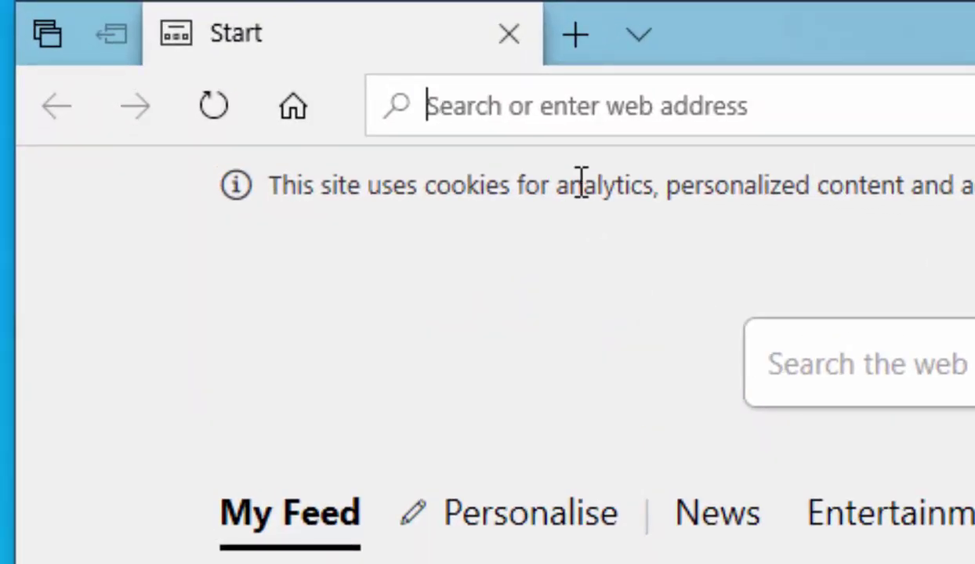
pyautogui.write('skype.com')
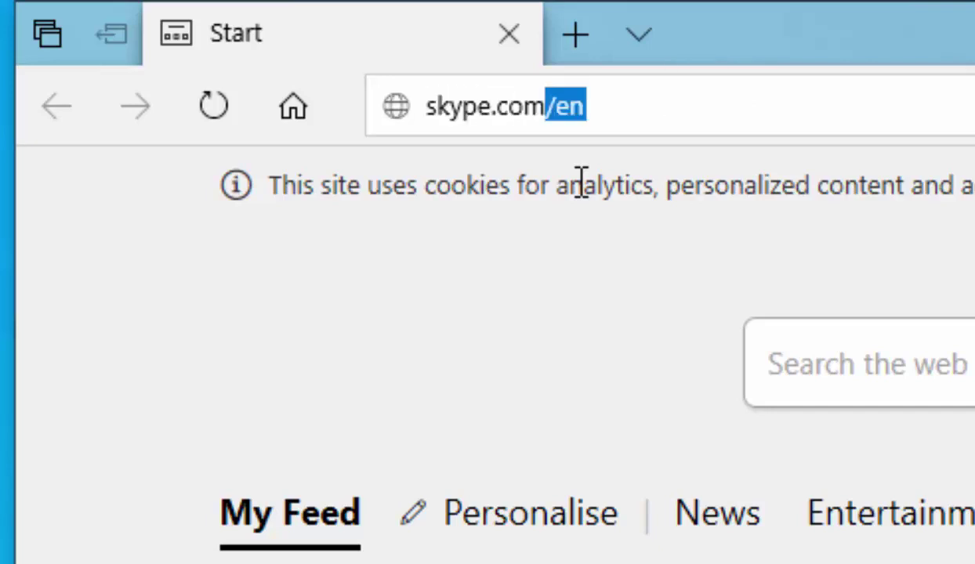
pyautogui.press('Return')
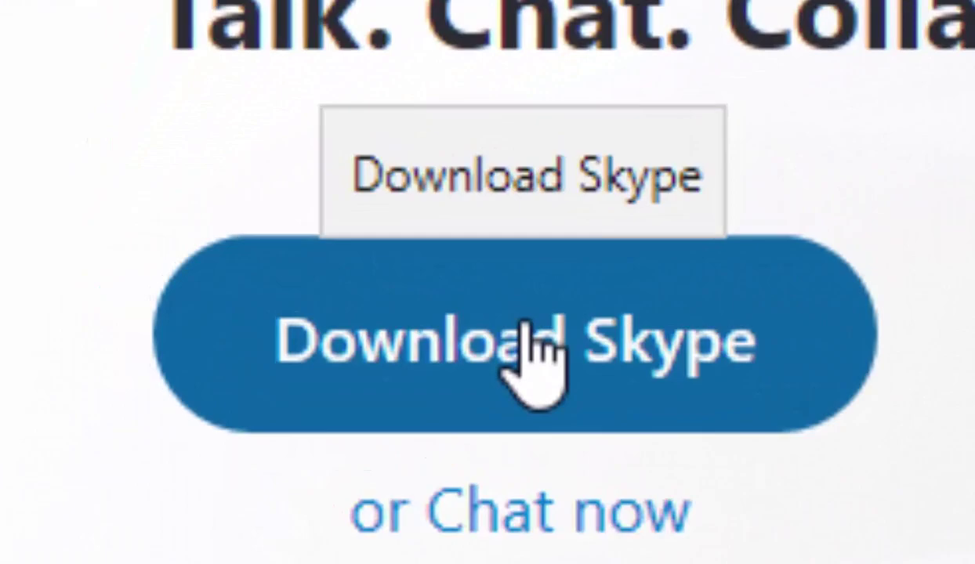
pyautogui.click(133, 294)
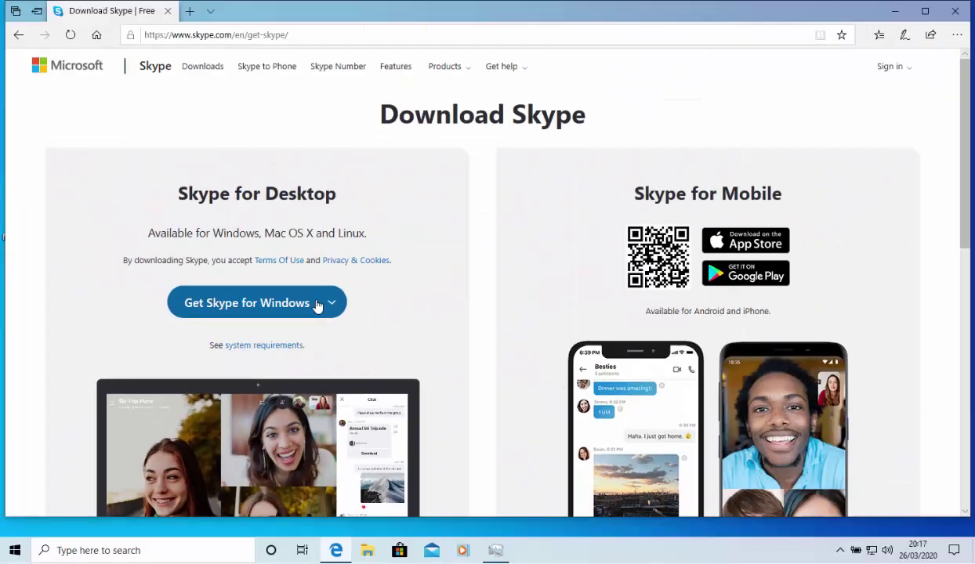
pyautogui.click(803, 200)
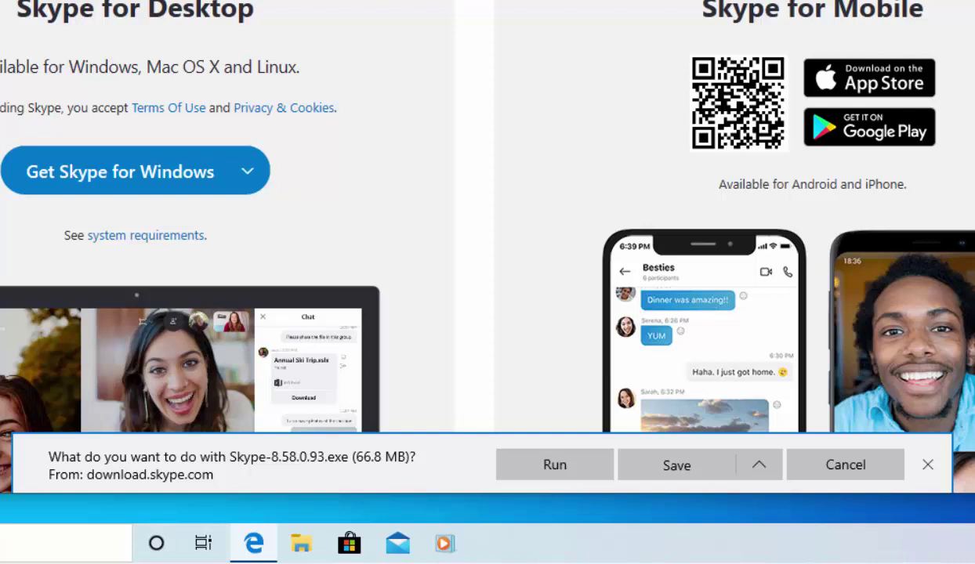
# Save Skype-8.58.0.93.exe from Edge, run it, and approve User Account Control
pyautogui.click(702, 470)
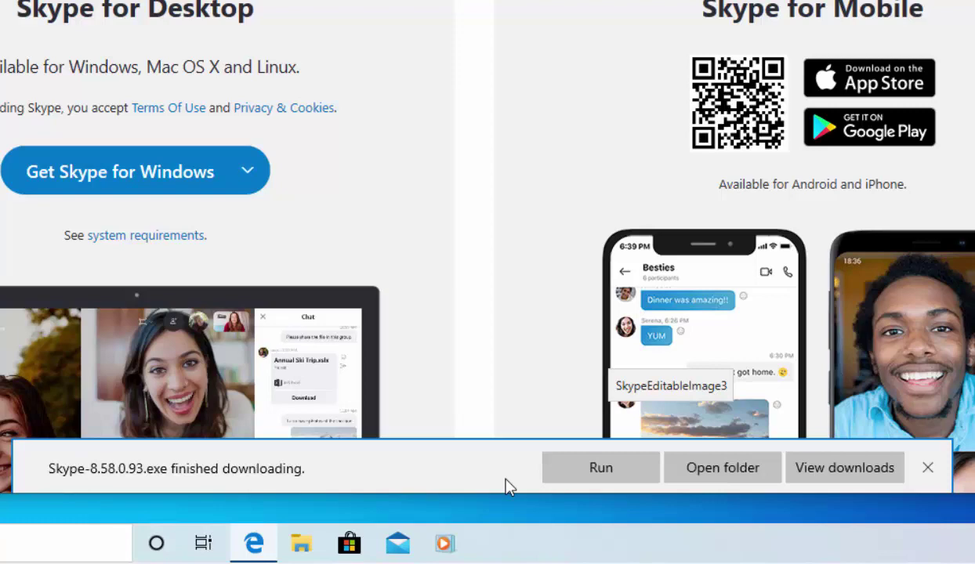
pyautogui.click(572, 470)
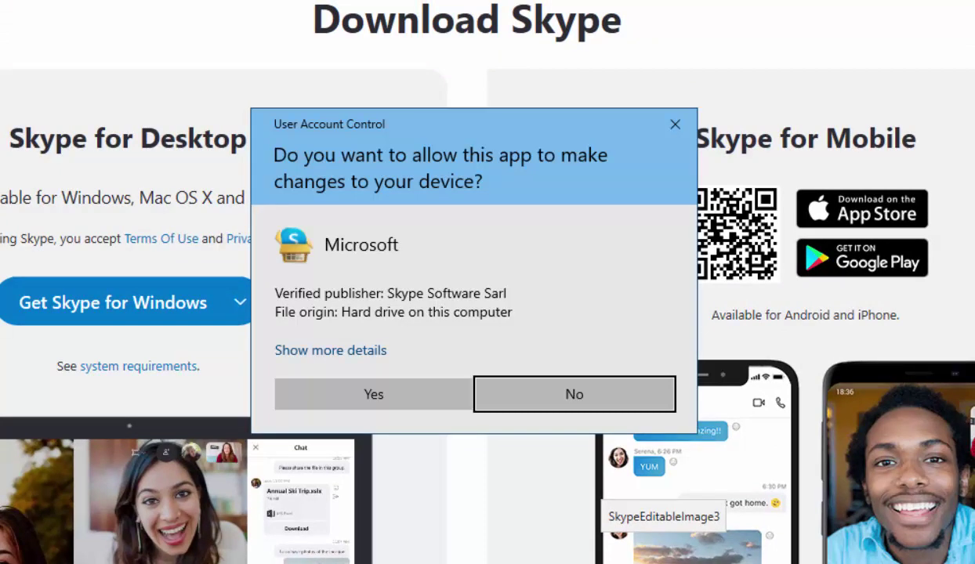
pyautogui.click(393, 395)
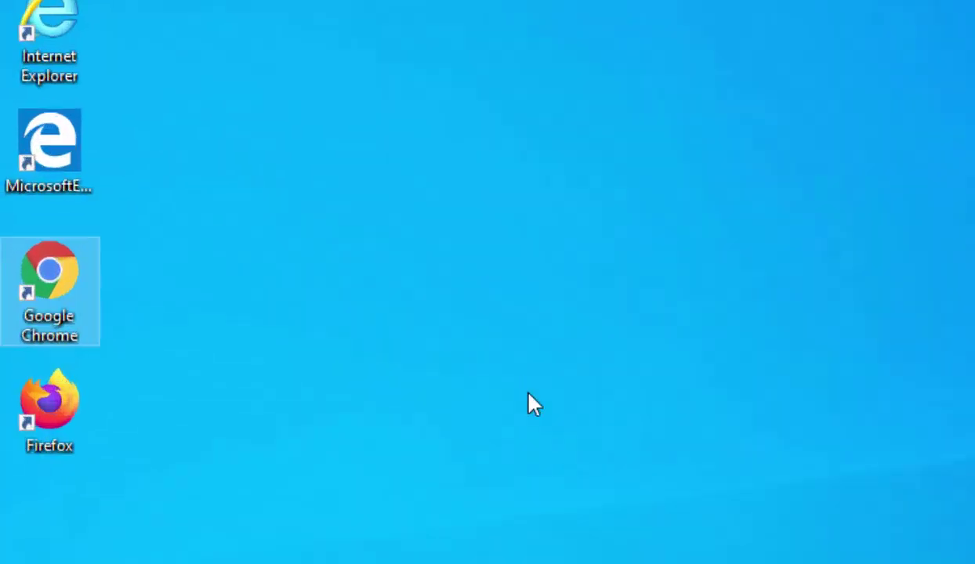
# In Chrome, load skype.com and download Skype for Windows (Skype-8.58.0.93.exe, 66.8 MB)
pyautogui.doubleClick(30, 283)
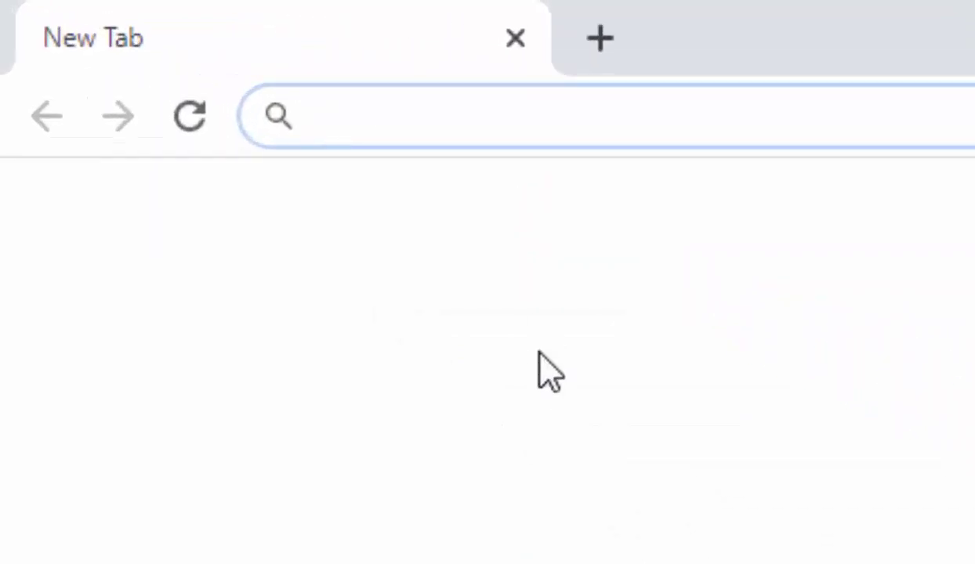
pyautogui.write('skype.')
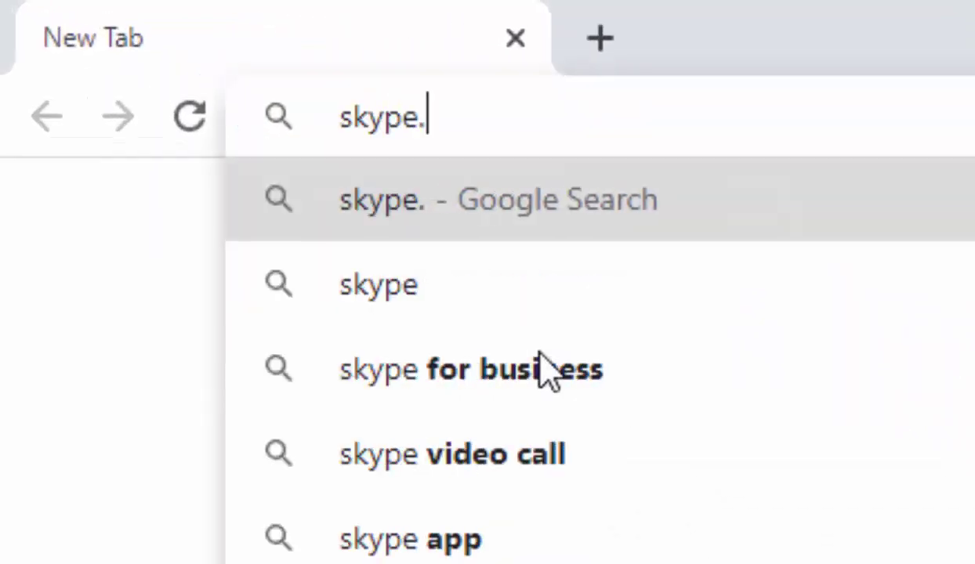
pyautogui.write('com')
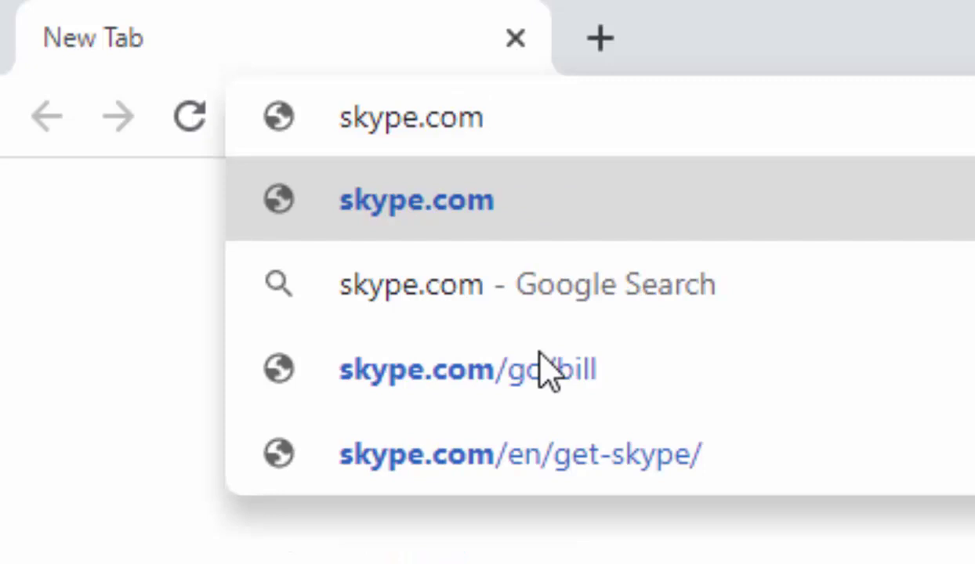
pyautogui.press('Return')
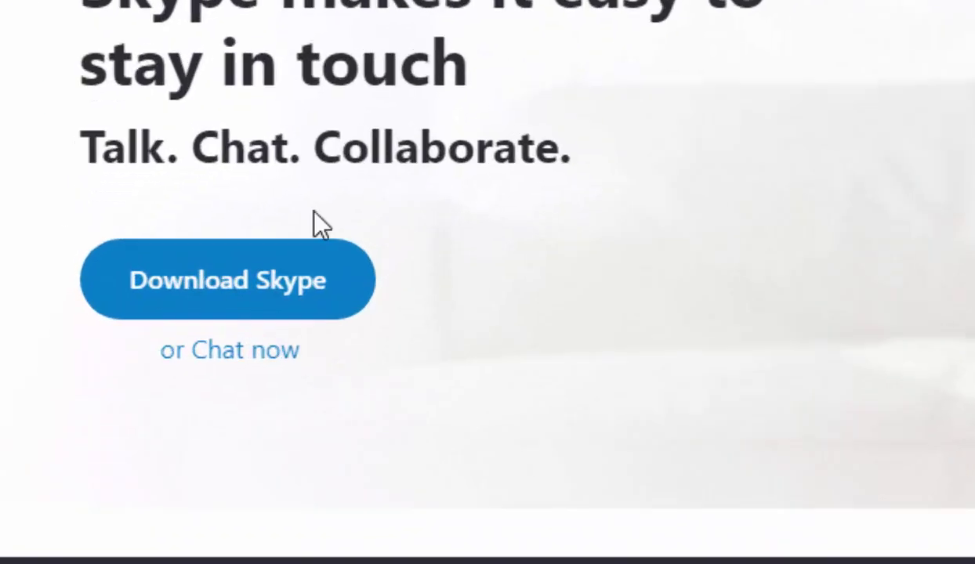
pyautogui.click(172, 294)
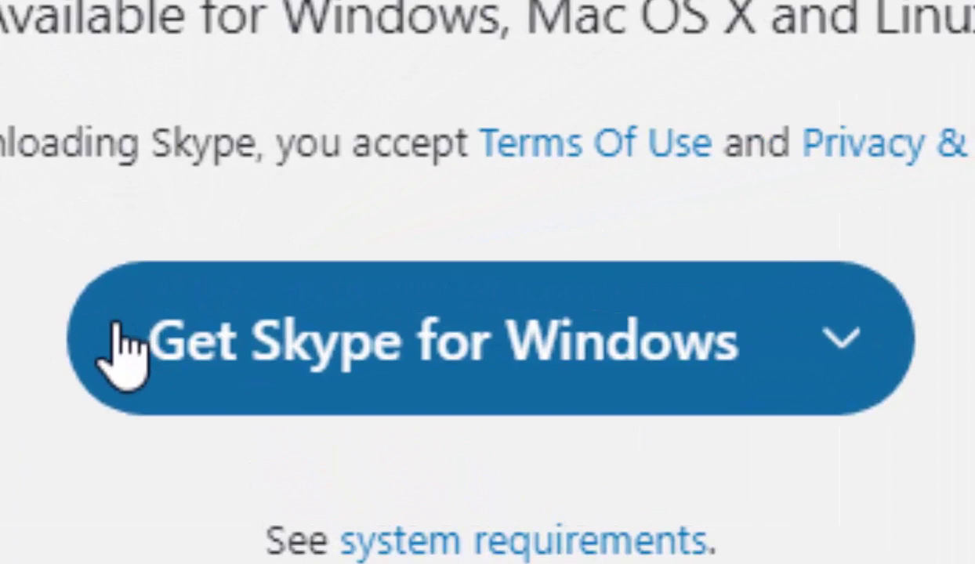
pyautogui.click(119, 325)
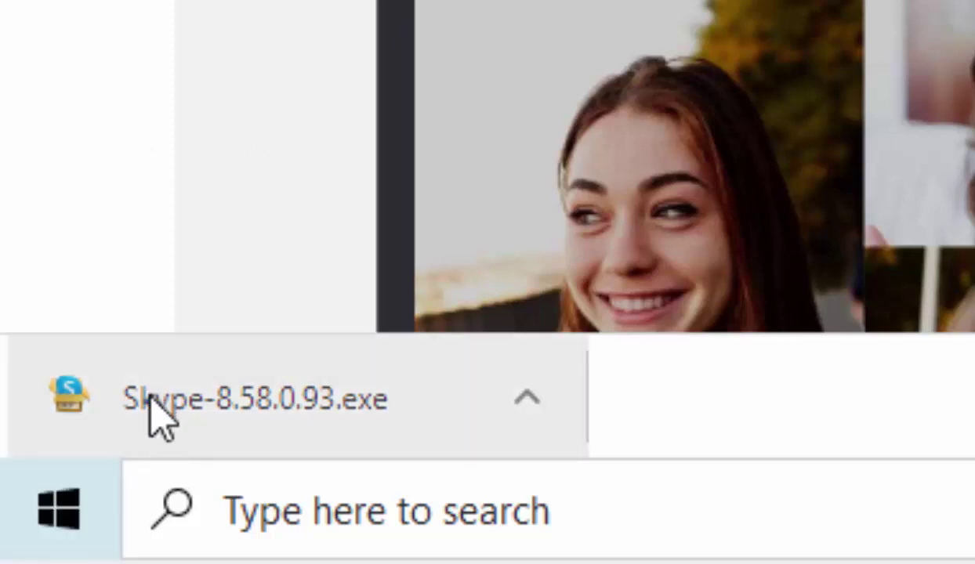
# Run Skype-8.58.0.93.exe from Chrome's download bar and approve User Account Control
pyautogui.click(156, 415)
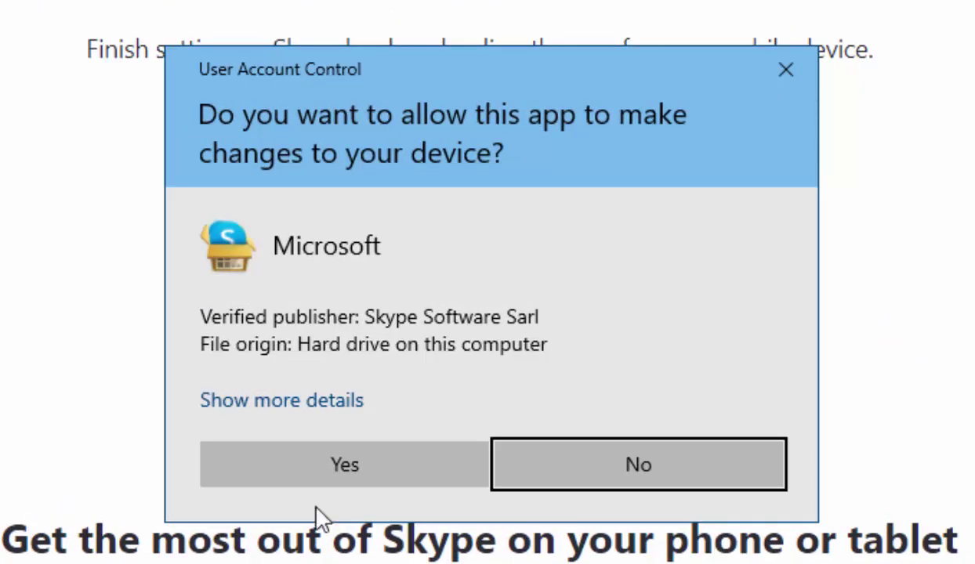
pyautogui.click(386, 473)
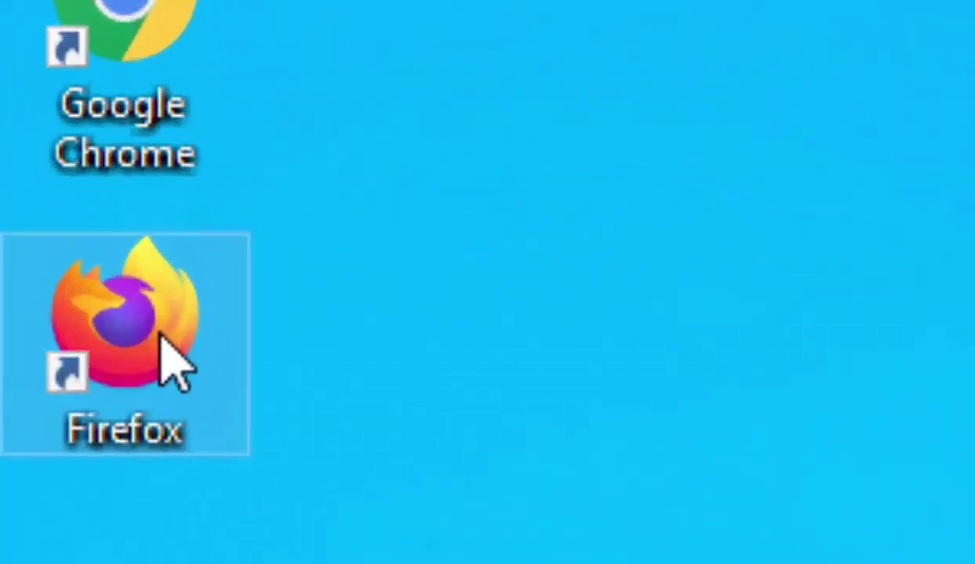
# In Firefox, load skype.com, choose Get Skype for Windows, and save Skype-8.58.0.93.exe
pyautogui.doubleClick(32, 348)
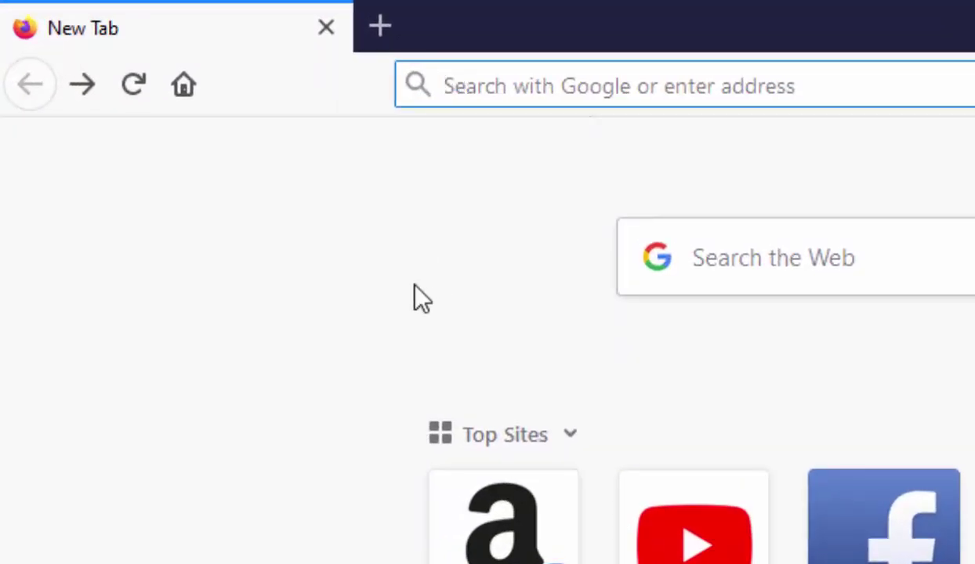
pyautogui.write('skype.com')
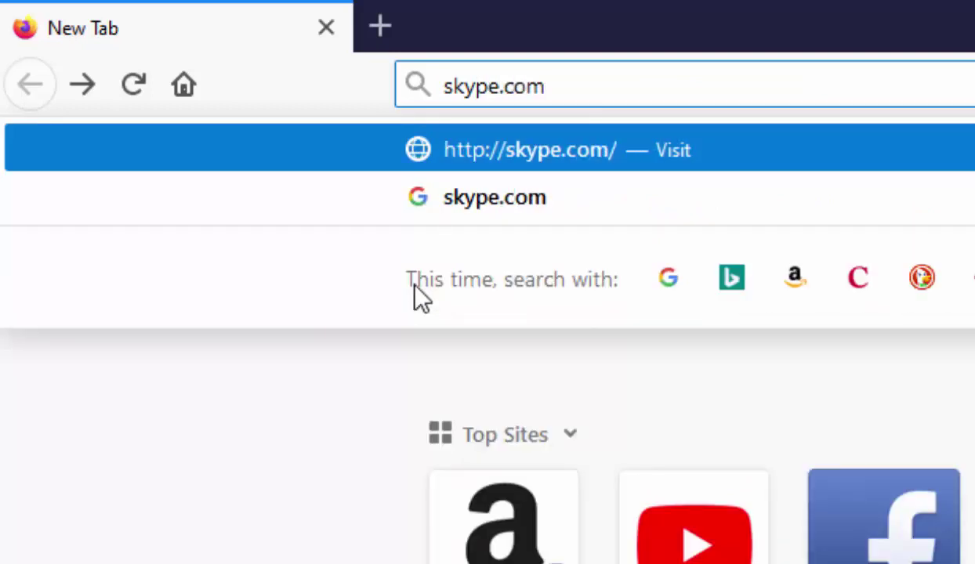
pyautogui.press('Return')
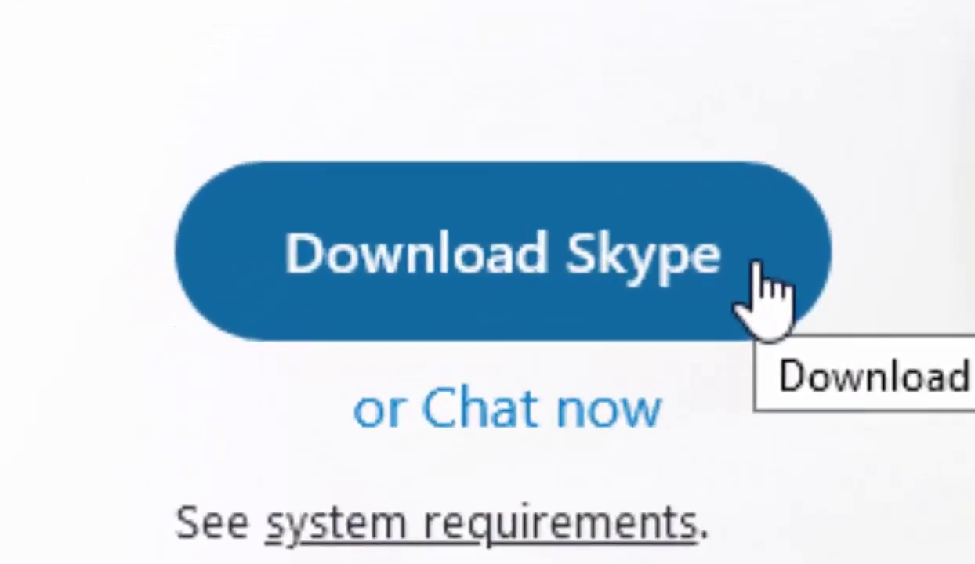
pyautogui.click(764, 294)
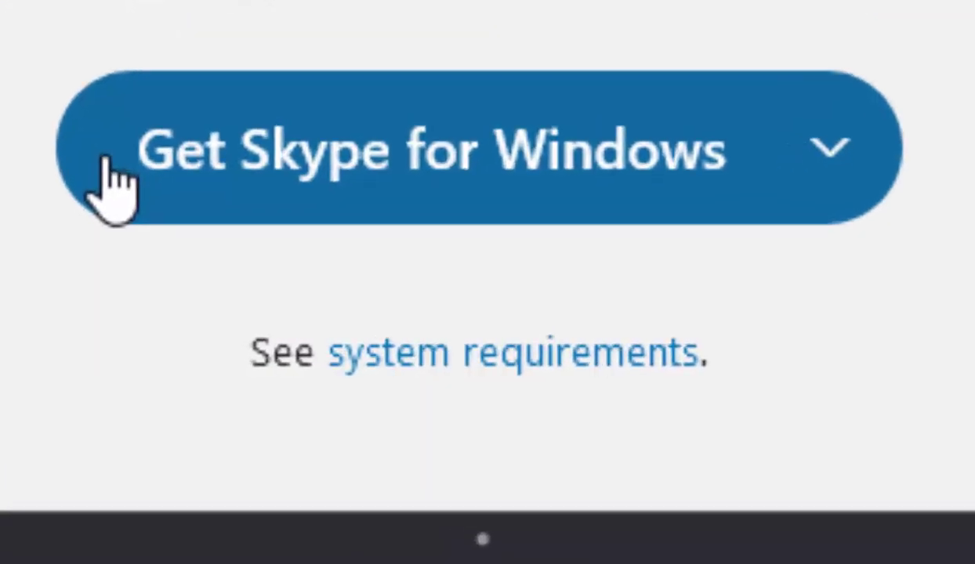
pyautogui.click(108, 163)
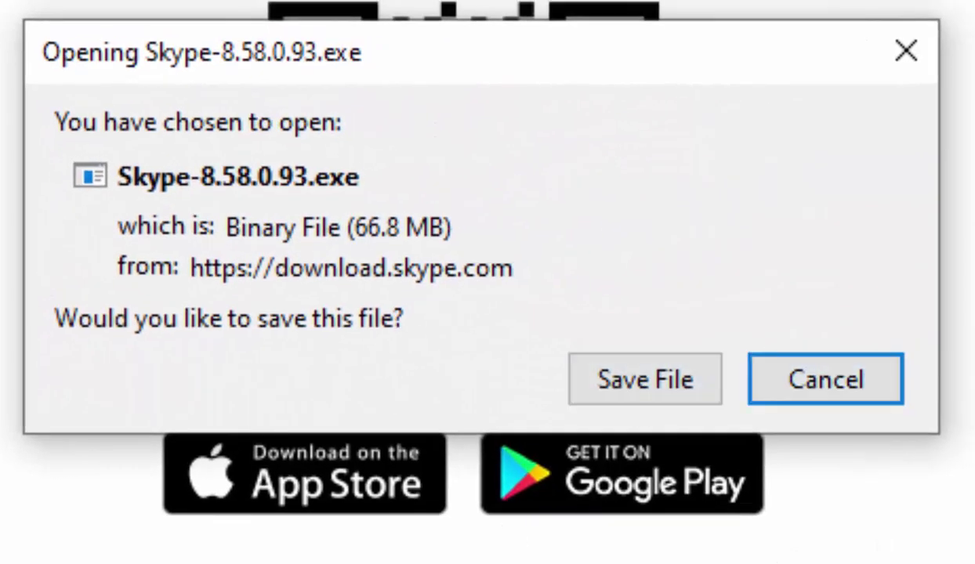
pyautogui.click(637, 394)
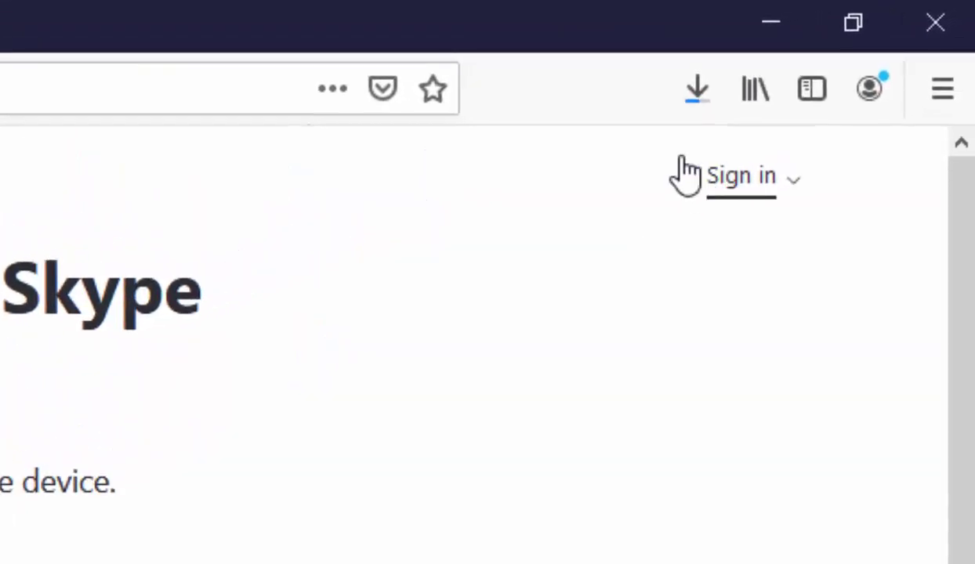
# Open Skype-8.58.0.93.exe from Firefox's downloads list and approve User Account Control
pyautogui.click(692, 104)
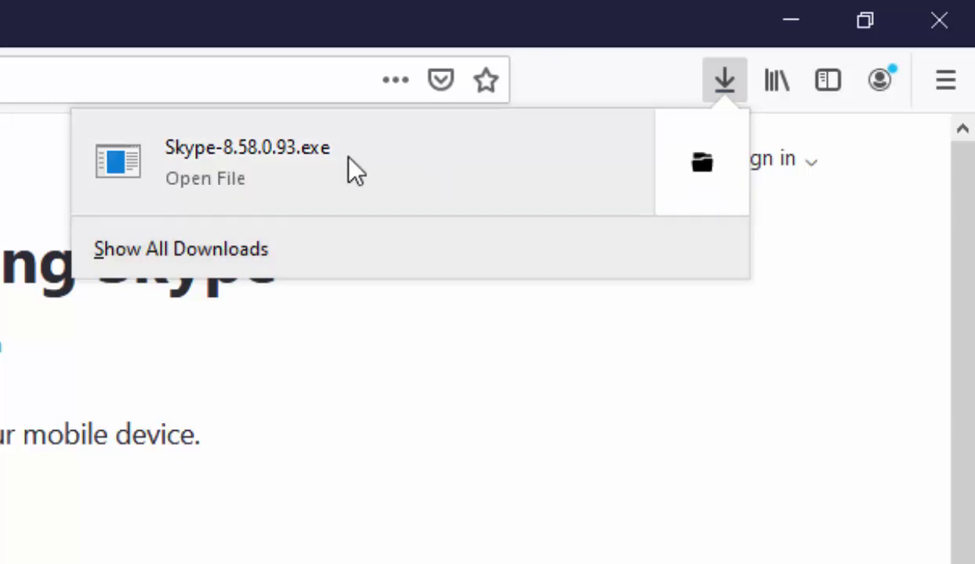
pyautogui.click(188, 151)
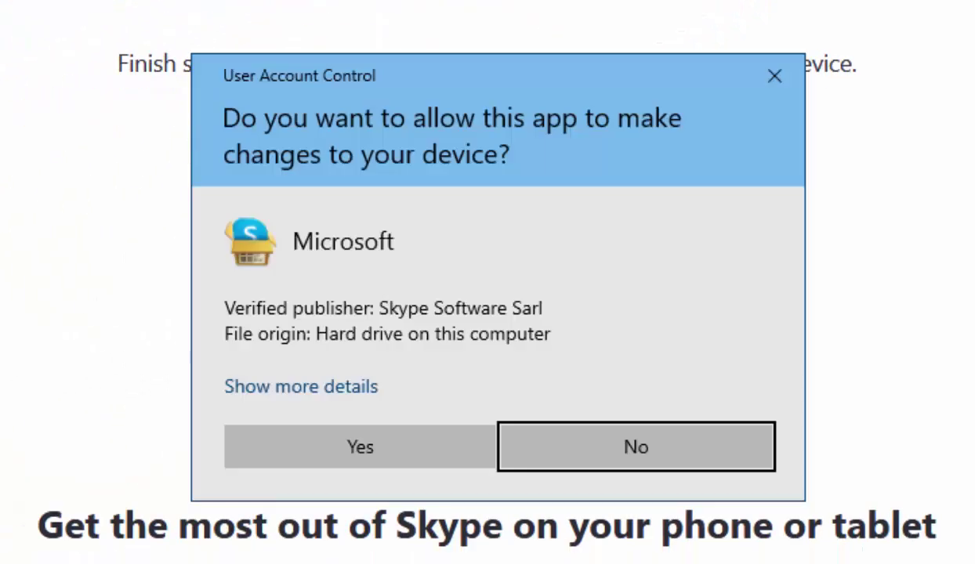
pyautogui.click(424, 449)
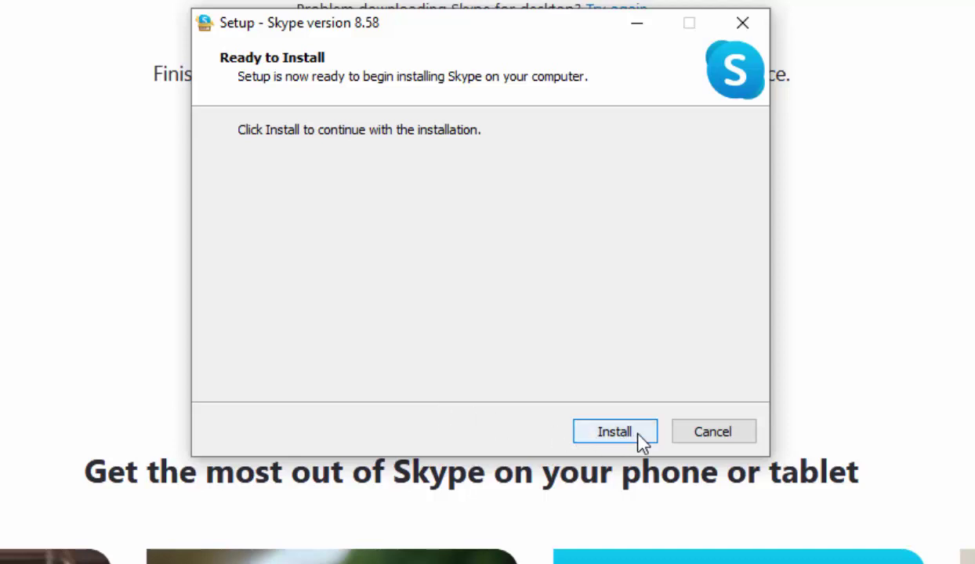
# Install Skype 8.58 from the Ready to Install dialog until Welcome to Skype appears
pyautogui.click(615, 431)
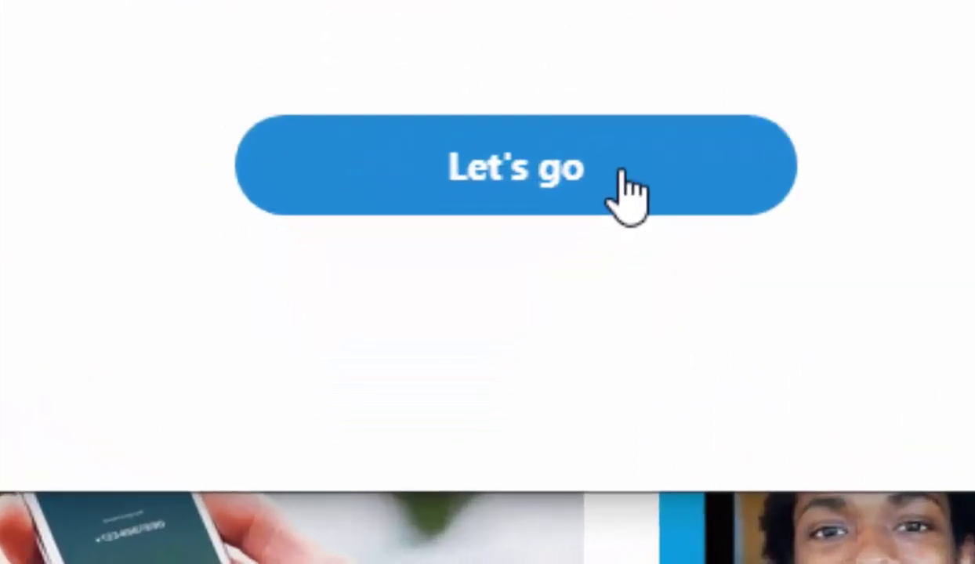
# Go through Skype's Let's go and Sign in or create screens, then choose Next on the Microsoft Sign in page
pyautogui.click(456, 443)
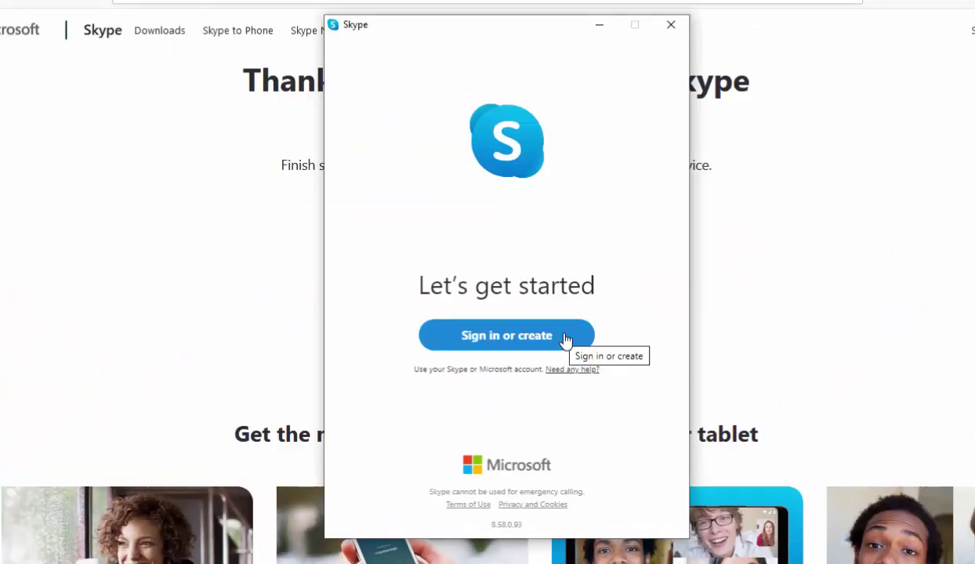
pyautogui.click(566, 337)
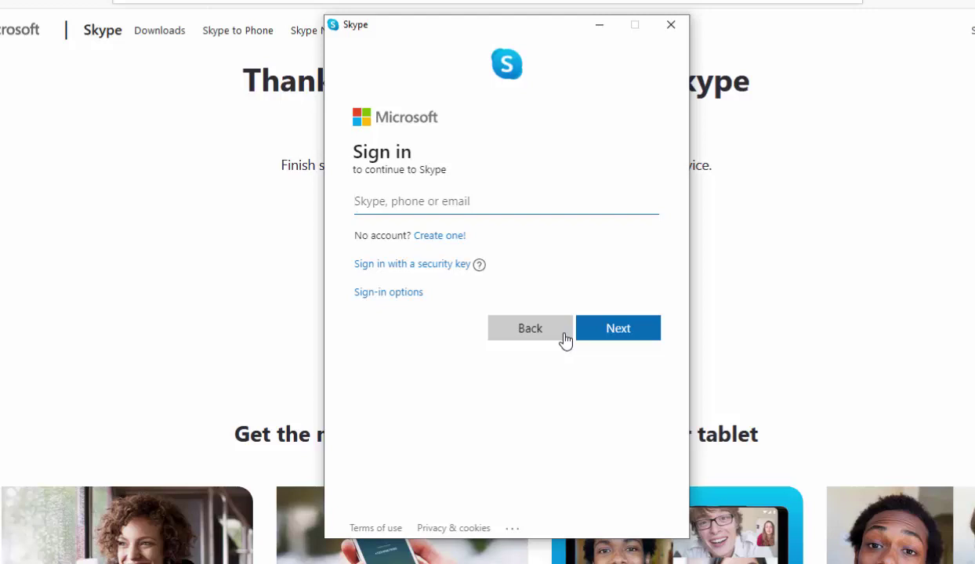
pyautogui.click(620, 335)
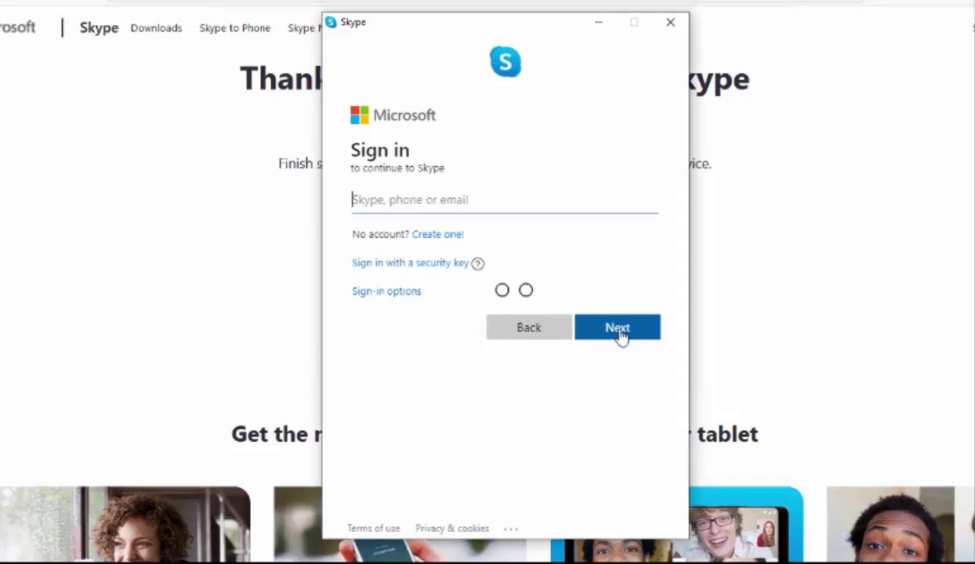